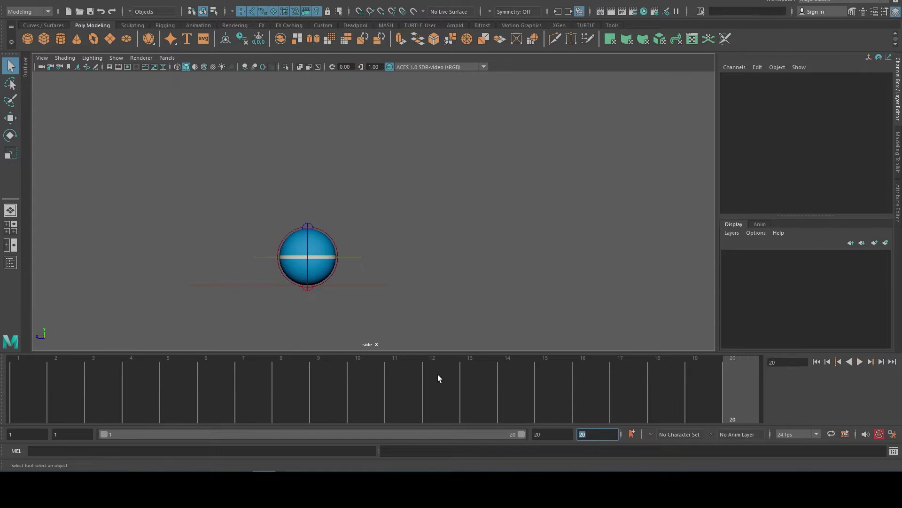
Select all the ball rig's controls and set keys on them at frames 1, 10 and 20.
{"action": "scroll", "coordinate": [406, 224], "scroll_direction": "down", "scroll_amount": 1}
{"action": "middle_click_drag", "start_coordinate": [405, 224], "coordinate": [454, 225], "text": "alt"}
{"action": "left_click_drag", "start_coordinate": [454, 226], "coordinate": [187, 349]}
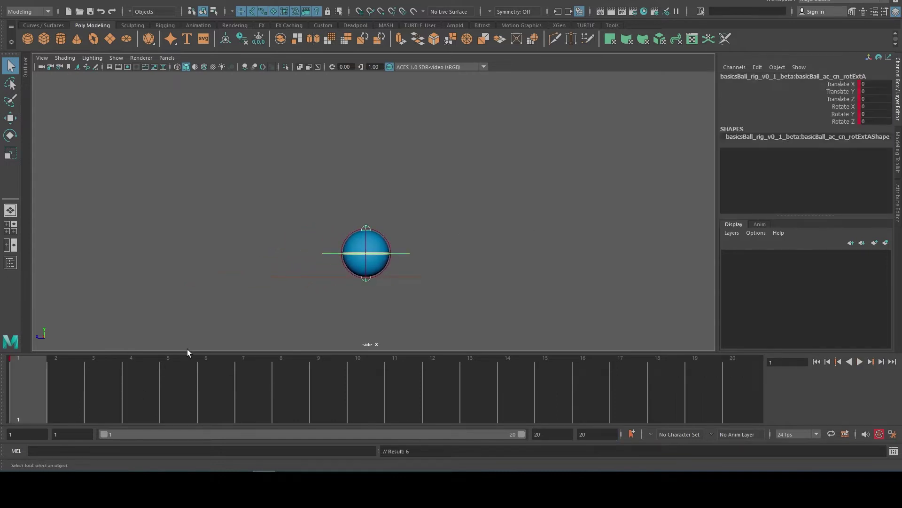
{"action": "left_click", "coordinate": [368, 388]}
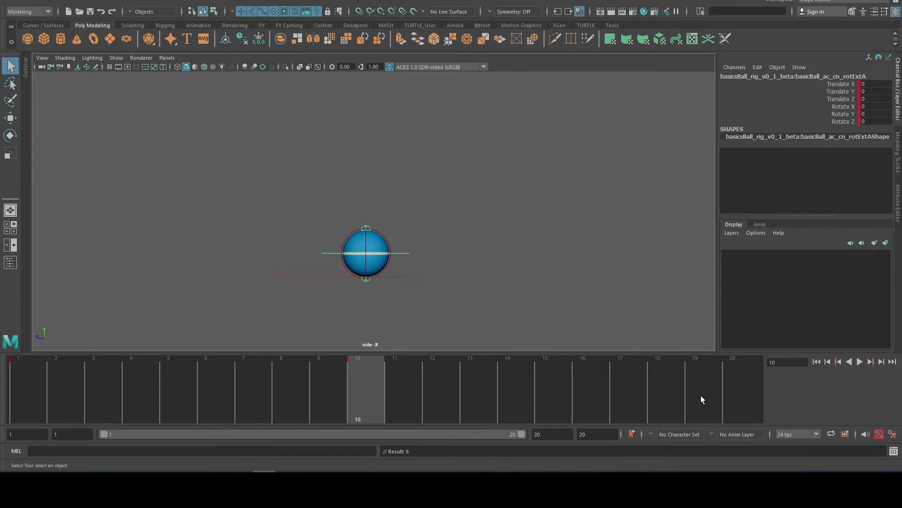
{"action": "left_click", "coordinate": [747, 389]}
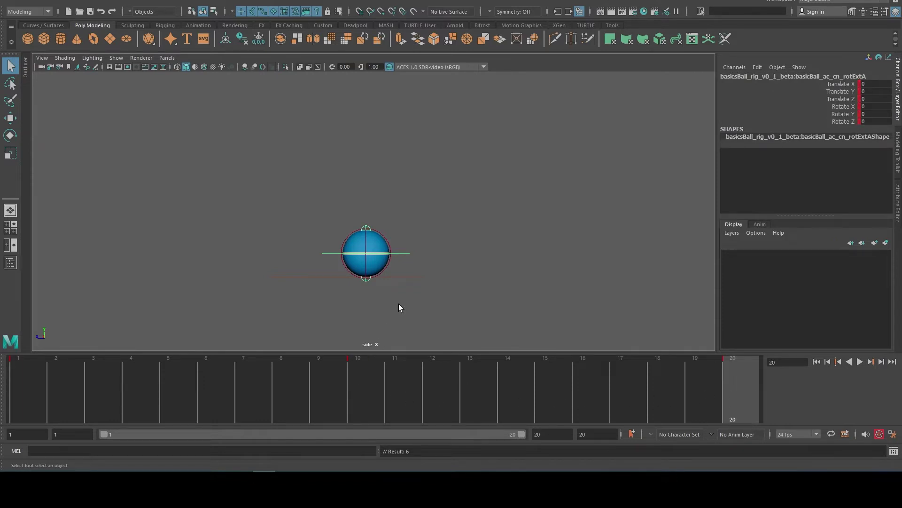
At frame 1, raise the selected ball control to a Translate Y of about 7.335 and key it.
{"action": "key", "text": "w"}
{"action": "key", "text": "alt+shift+v"}
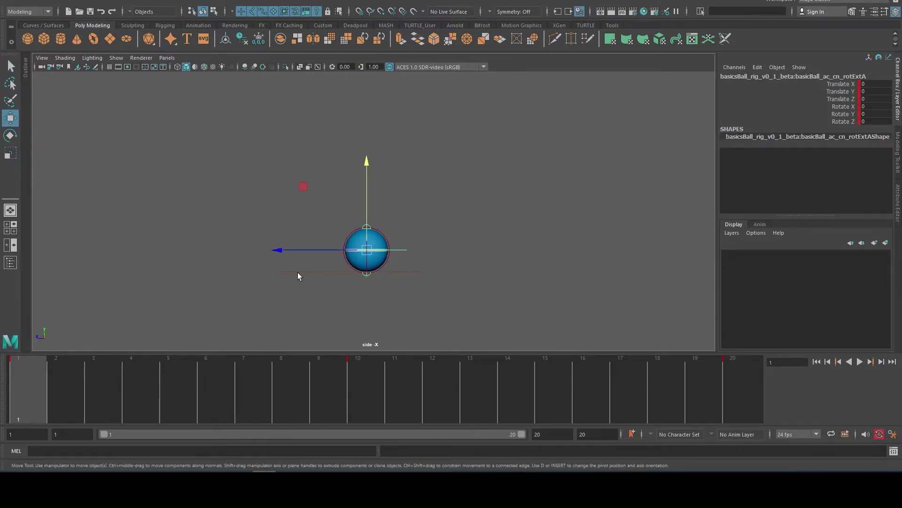
{"action": "left_click_drag", "start_coordinate": [364, 188], "coordinate": [398, 34]}
{"action": "right_click_drag", "start_coordinate": [422, 142], "coordinate": [400, 128], "text": "alt"}
{"action": "middle_click_drag", "start_coordinate": [400, 128], "coordinate": [392, 146], "text": "alt"}
{"action": "left_click_drag", "start_coordinate": [363, 98], "coordinate": [362, 93]}
{"action": "key", "text": "s"}
{"action": "key", "text": "comma"}
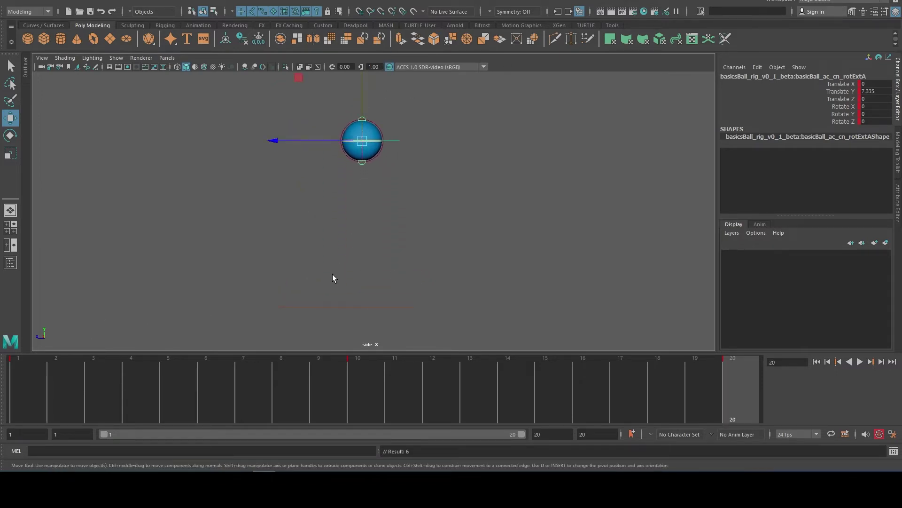
Copy the raised ball's key at frame 1 and paste it at frame 20.
{"action": "left_click", "coordinate": [21, 376]}
{"action": "right_click", "coordinate": [21, 376]}
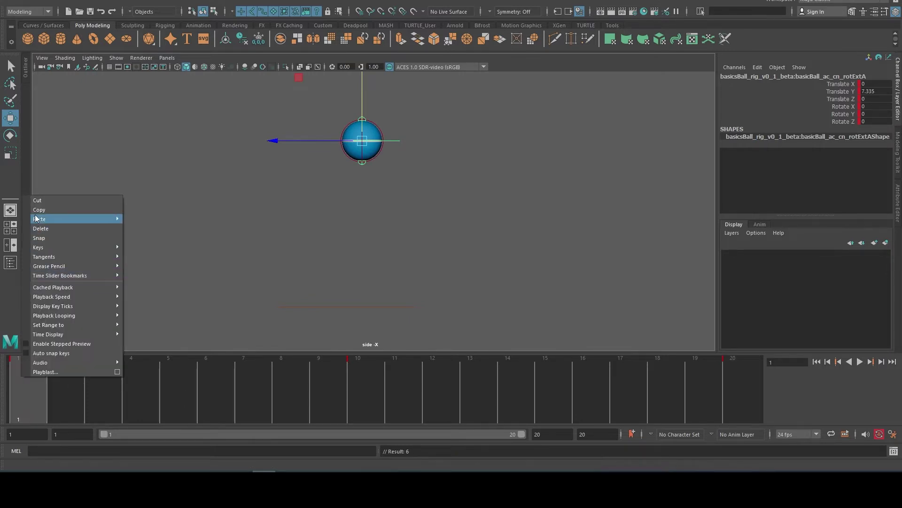
{"action": "left_click", "coordinate": [52, 219]}
{"action": "left_click", "coordinate": [727, 369]}
{"action": "right_click", "coordinate": [727, 368]}
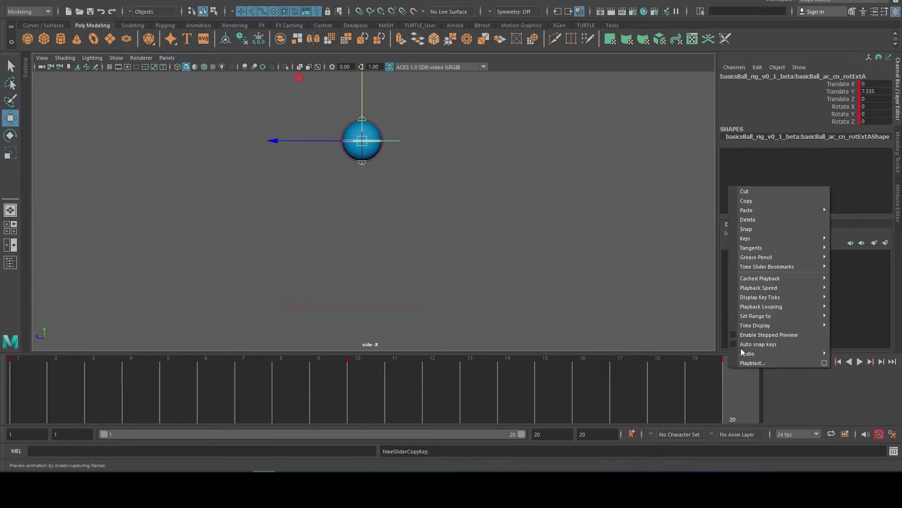
{"action": "mouse_move", "coordinate": [759, 209]}
{"action": "left_click", "coordinate": [712, 210]}
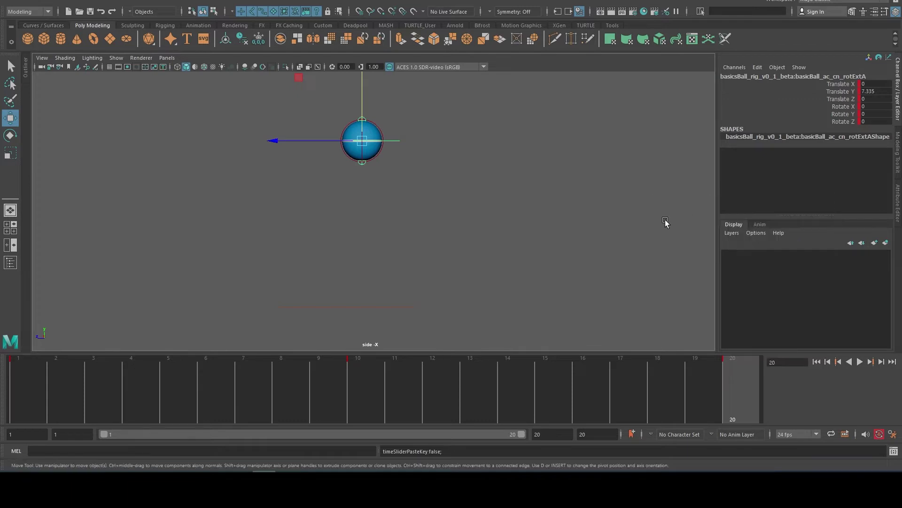
Play the bounce from frame 1 twice to review its motion, and return to frame 1.
{"action": "left_click", "coordinate": [16, 380]}
{"action": "left_click", "coordinate": [860, 362]}
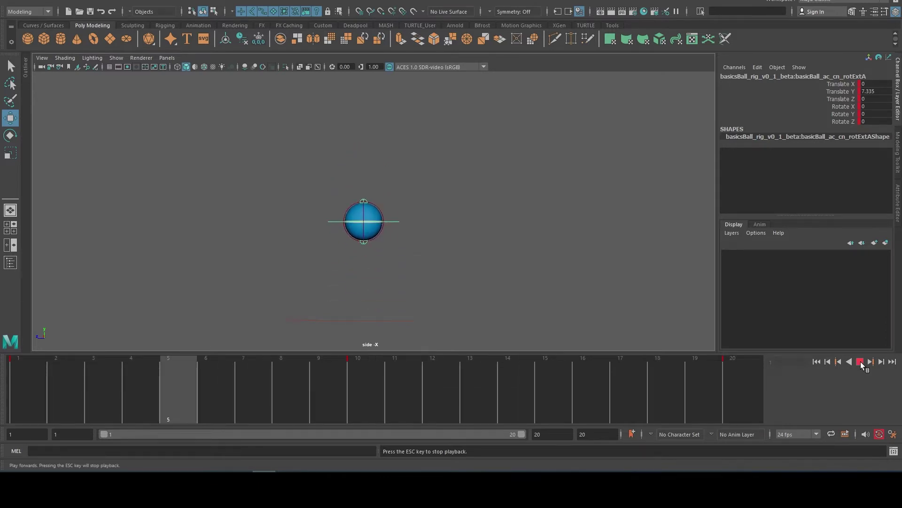
{"action": "left_click", "coordinate": [860, 362]}
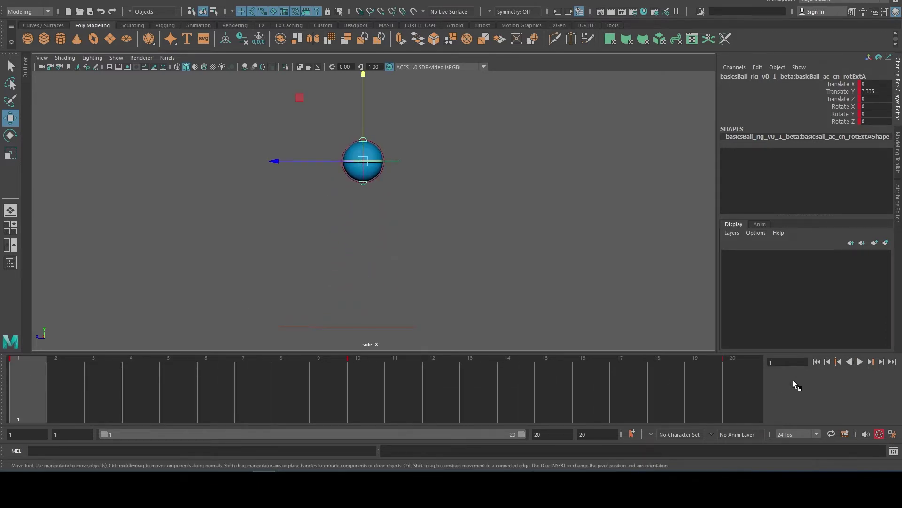
{"action": "left_click", "coordinate": [860, 362]}
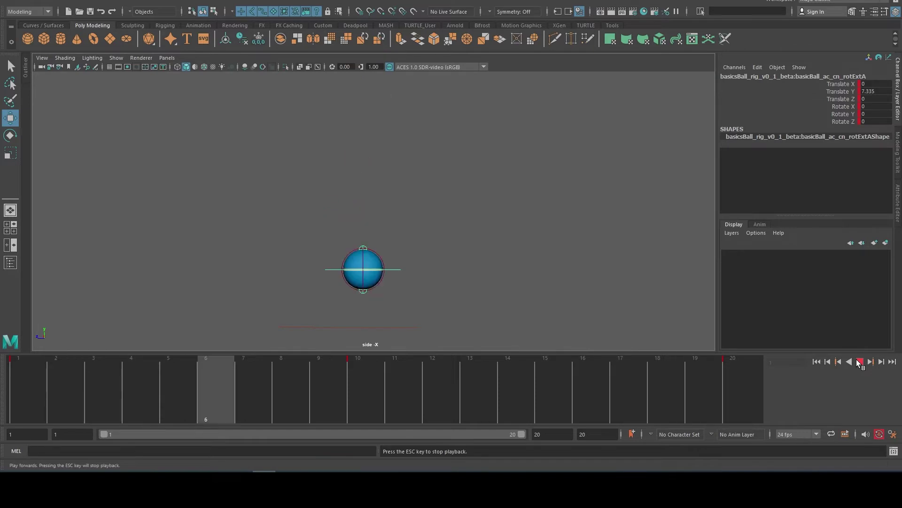
{"action": "left_click", "coordinate": [860, 362]}
{"action": "left_click", "coordinate": [18, 379]}
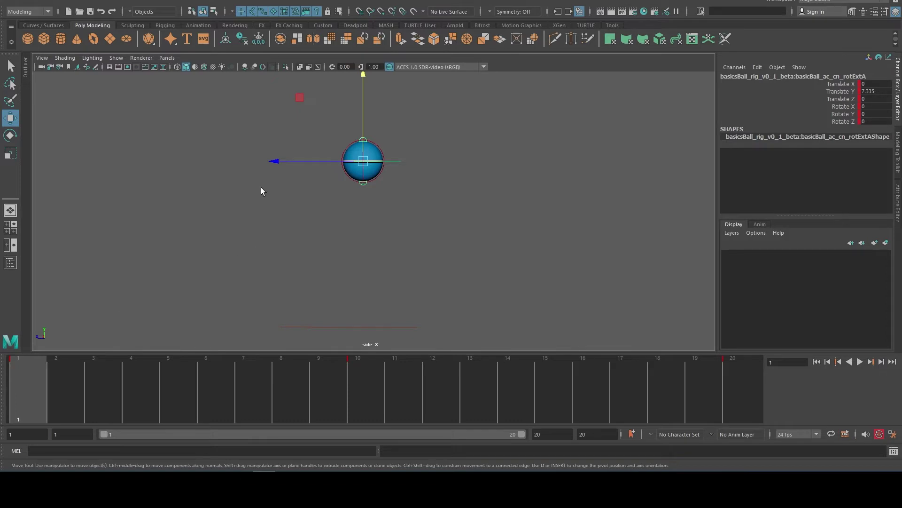
Split the viewport into two panes side by side and close the separately opened Graph Editor window.
{"action": "left_click", "coordinate": [134, 1]}
{"action": "mouse_move", "coordinate": [172, 58]}
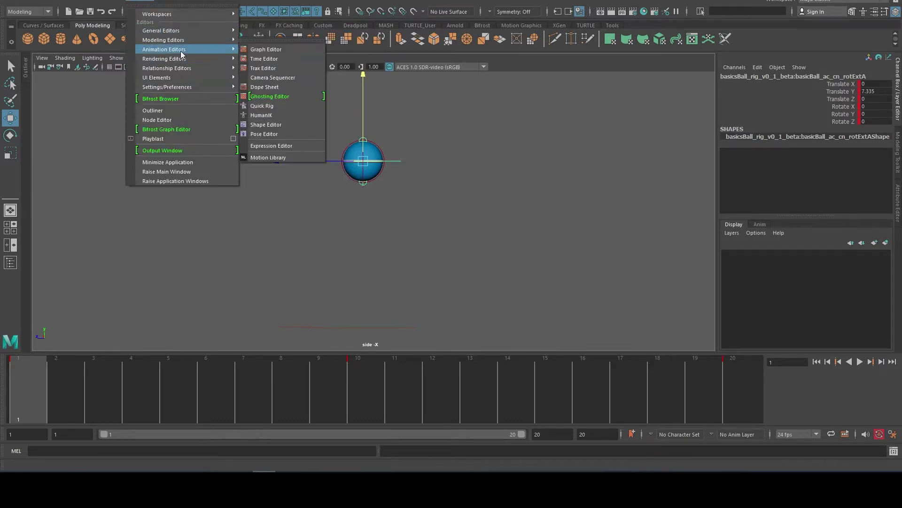
{"action": "left_click", "coordinate": [297, 51]}
{"action": "left_click", "coordinate": [166, 57]}
{"action": "mouse_move", "coordinate": [177, 127]}
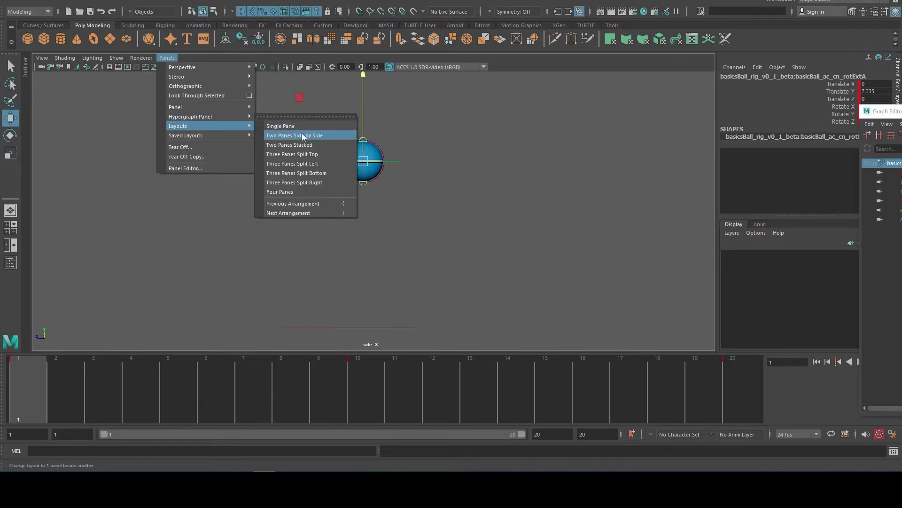
{"action": "left_click", "coordinate": [316, 136]}
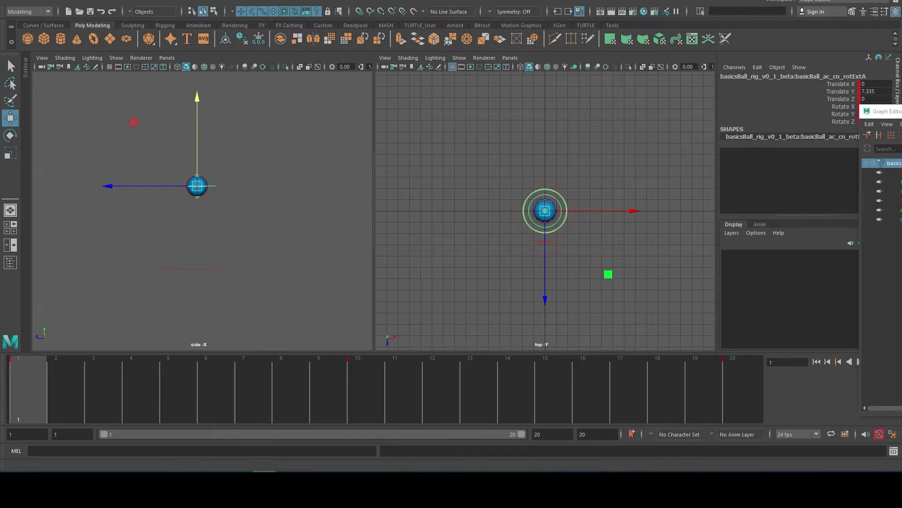
{"action": "left_click", "coordinate": [757, 120]}
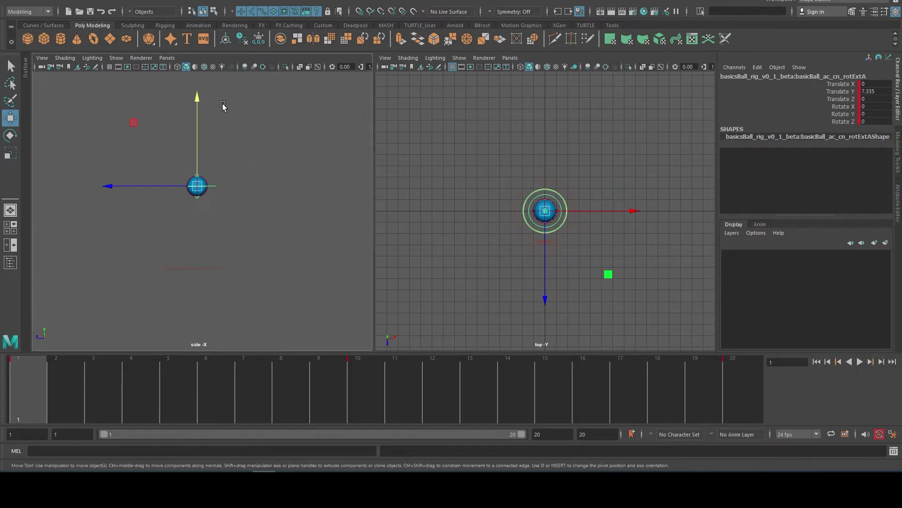
Frame the ball in the side view and replace the top view pane with the Graph Editor.
{"action": "right_click_drag", "start_coordinate": [197, 135], "coordinate": [259, 135], "text": "alt"}
{"action": "mouse_move", "coordinate": [250, 134]}
{"action": "middle_mouse_down", "text": "alt"}
{"action": "mouse_move", "coordinate": [250, 147]}
{"action": "mouse_move", "coordinate": [262, 136]}
{"action": "middle_mouse_up", "text": "alt"}
{"action": "right_click_drag", "start_coordinate": [262, 137], "coordinate": [307, 140], "text": "alt"}
{"action": "key", "text": "alt+1"}
{"action": "key", "text": "alt+1"}
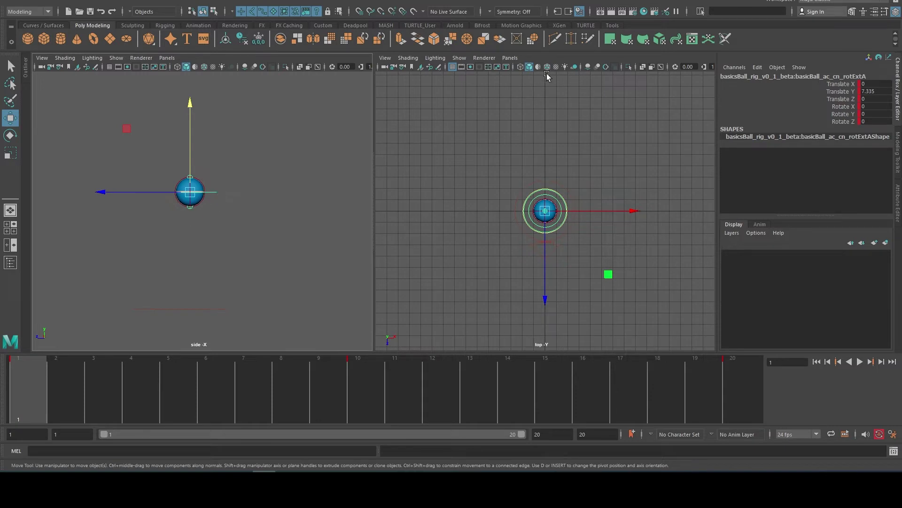
{"action": "left_click", "coordinate": [510, 57]}
{"action": "mouse_move", "coordinate": [554, 108]}
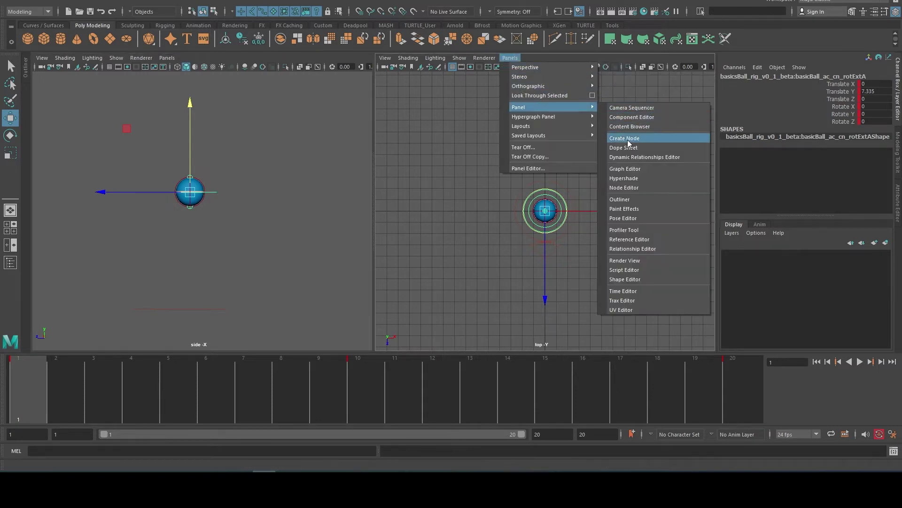
{"action": "left_click", "coordinate": [625, 168]}
{"action": "middle_click_drag", "start_coordinate": [570, 178], "coordinate": [561, 182], "text": "alt"}
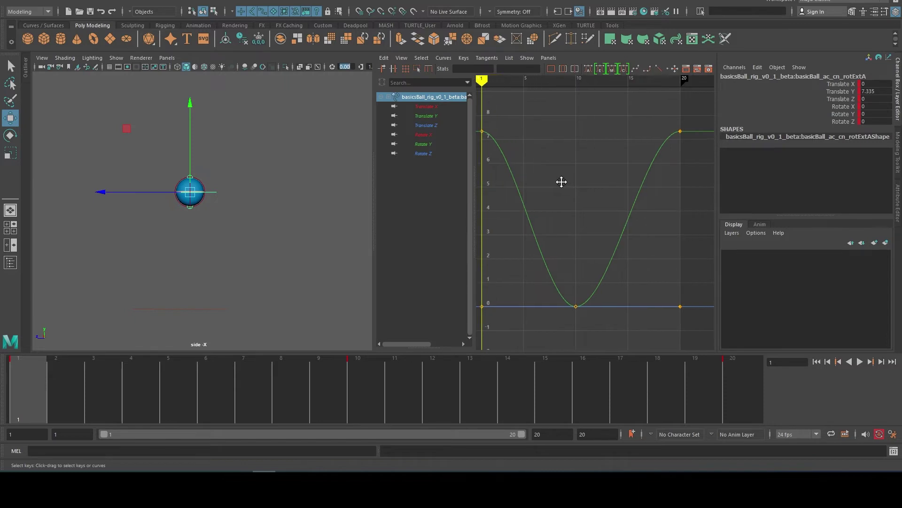
Isolate the Translate Y curve and give its ground-contact key at frame 10 linear tangents.
{"action": "left_click", "coordinate": [432, 118]}
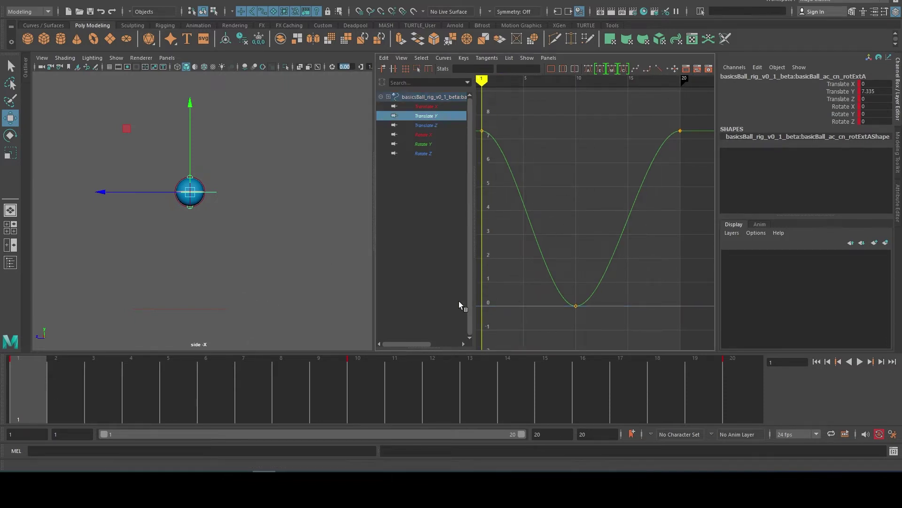
{"action": "left_click_drag", "start_coordinate": [647, 278], "coordinate": [527, 328]}
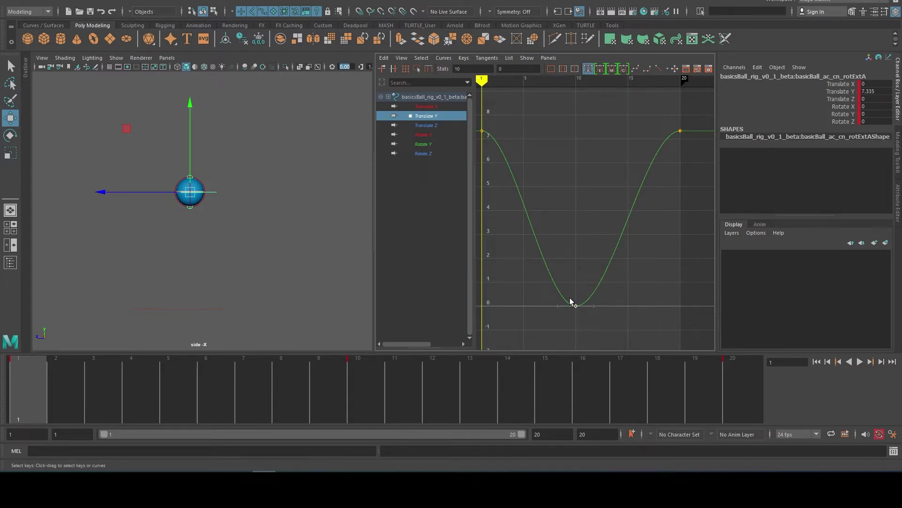
{"action": "left_click", "coordinate": [358, 371]}
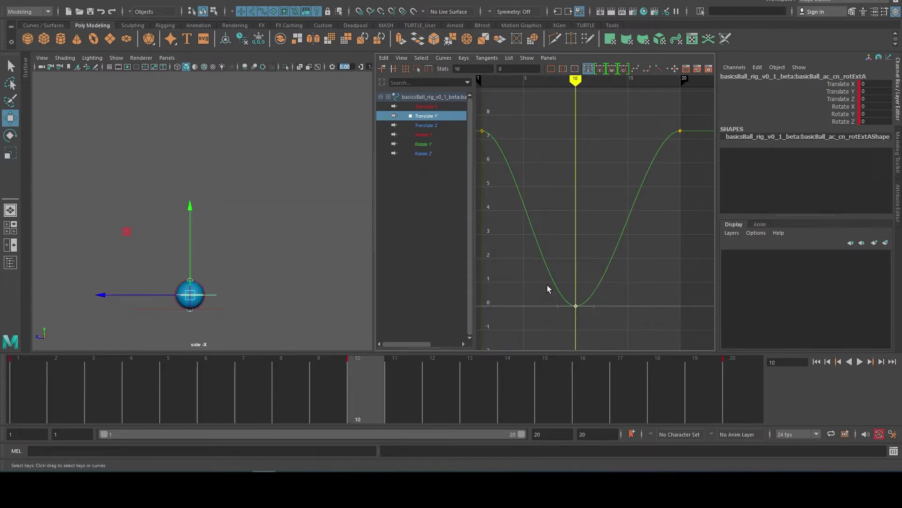
{"action": "left_click", "coordinate": [658, 70]}
{"action": "key", "text": "a"}
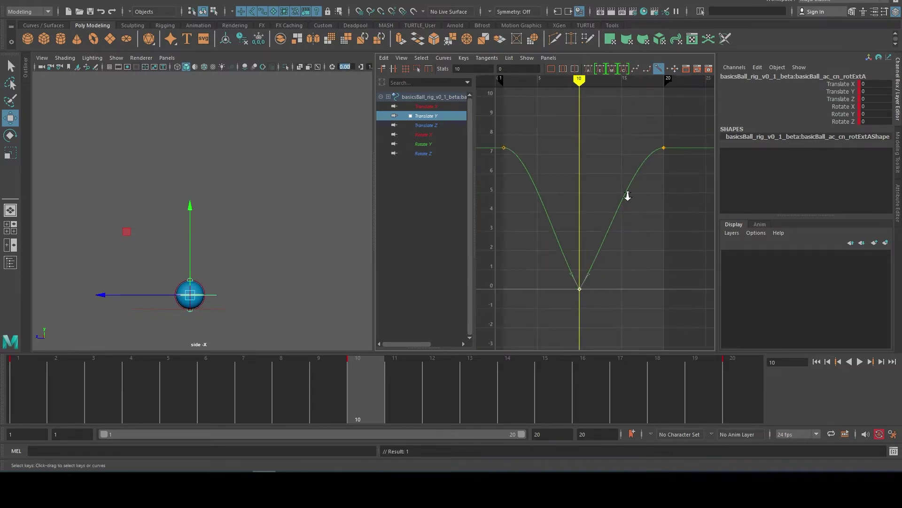
{"action": "left_click", "coordinate": [530, 259]}
{"action": "middle_click_drag", "start_coordinate": [510, 258], "coordinate": [519, 235]}
{"action": "key", "text": "ctrl+z"}
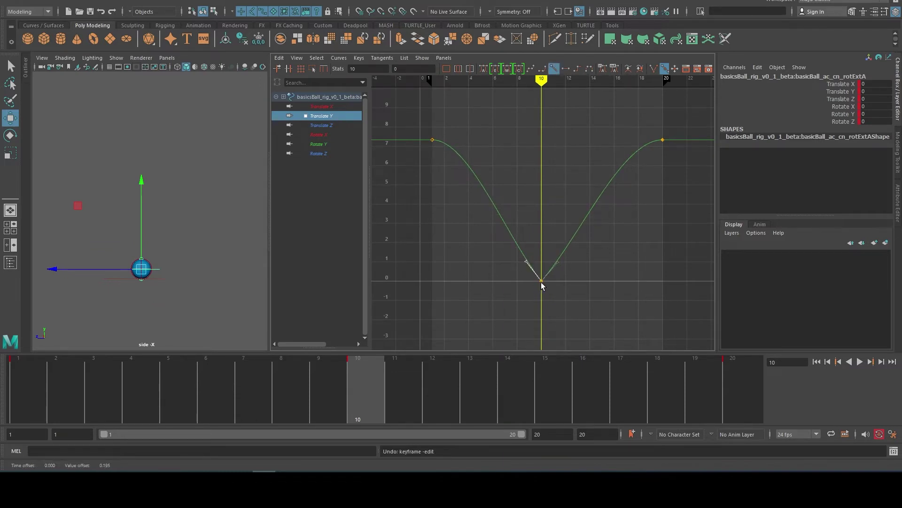
Play back the animation to check the bounce with the sharp ground contact.
{"action": "left_click", "coordinate": [860, 362]}
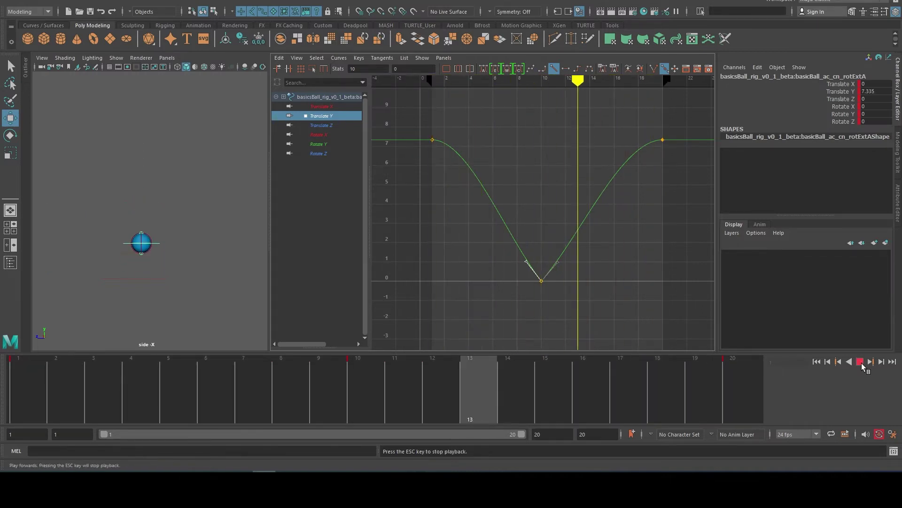
{"action": "left_click", "coordinate": [860, 362]}
{"action": "right_click_drag", "start_coordinate": [130, 252], "coordinate": [205, 252], "text": "alt"}
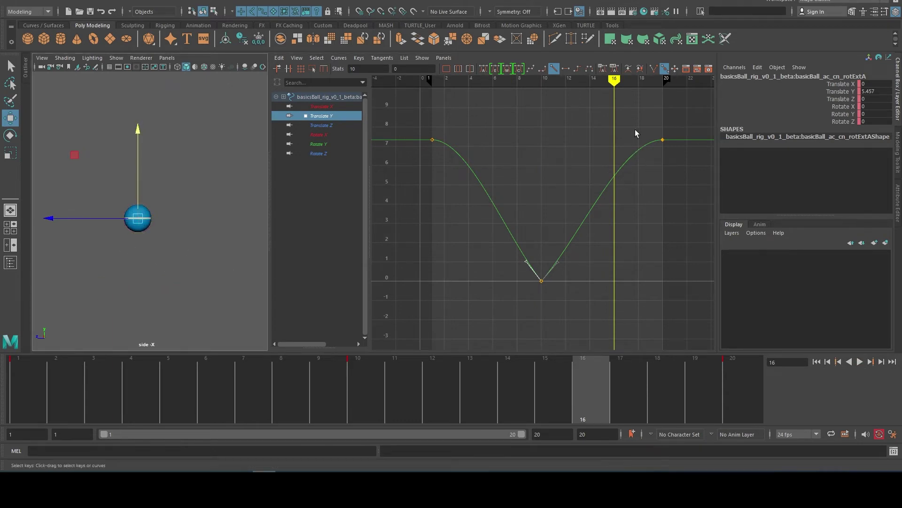
Break the tangents of the frame 10 key and steepen both handles so the fall and rise curves bow outward.
{"action": "left_click", "coordinate": [653, 68]}
{"action": "left_click_drag", "start_coordinate": [560, 237], "coordinate": [625, 272]}
{"action": "middle_click_drag", "start_coordinate": [625, 272], "coordinate": [633, 236]}
{"action": "left_click_drag", "start_coordinate": [535, 250], "coordinate": [504, 282]}
{"action": "middle_click_drag", "start_coordinate": [532, 238], "coordinate": [535, 217]}
{"action": "left_click_drag", "start_coordinate": [539, 226], "coordinate": [591, 261]}
{"action": "middle_click_drag", "start_coordinate": [590, 261], "coordinate": [590, 248]}
Play the bounce from the start to check the reshaped curve, and return to frame 1.
{"action": "left_click", "coordinate": [816, 362]}
{"action": "left_click", "coordinate": [861, 361]}
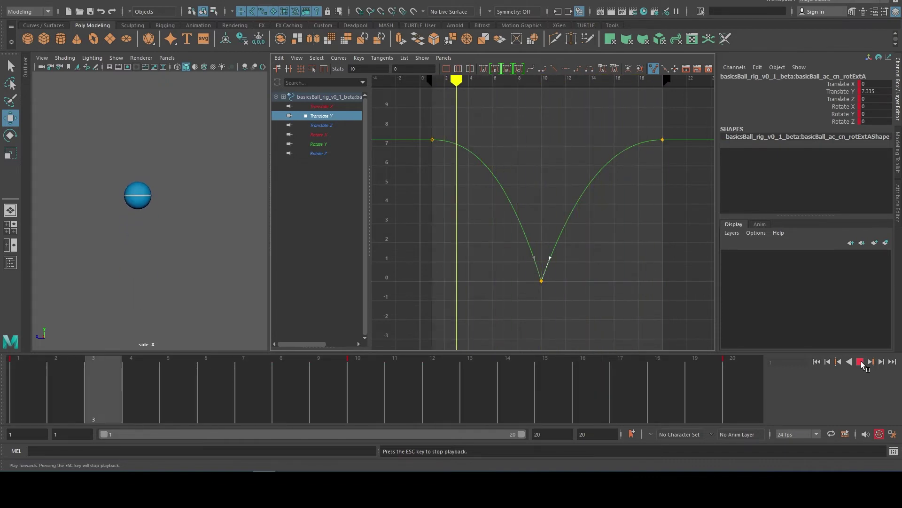
{"action": "left_click", "coordinate": [861, 362]}
{"action": "key", "text": "f"}
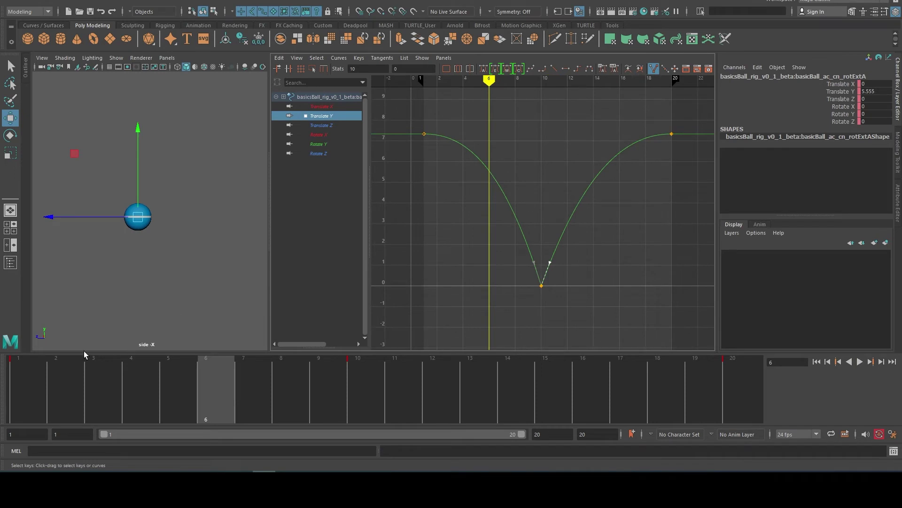
{"action": "left_click", "coordinate": [20, 368]}
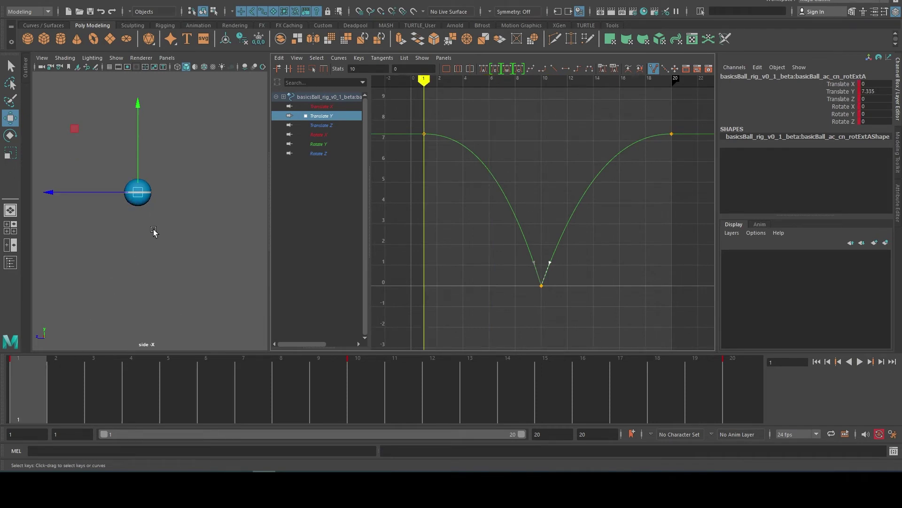
Maximize the side view, select the ball's top and bottom controls and key them at frames 1, 10 and 20.
{"action": "key", "text": "space"}
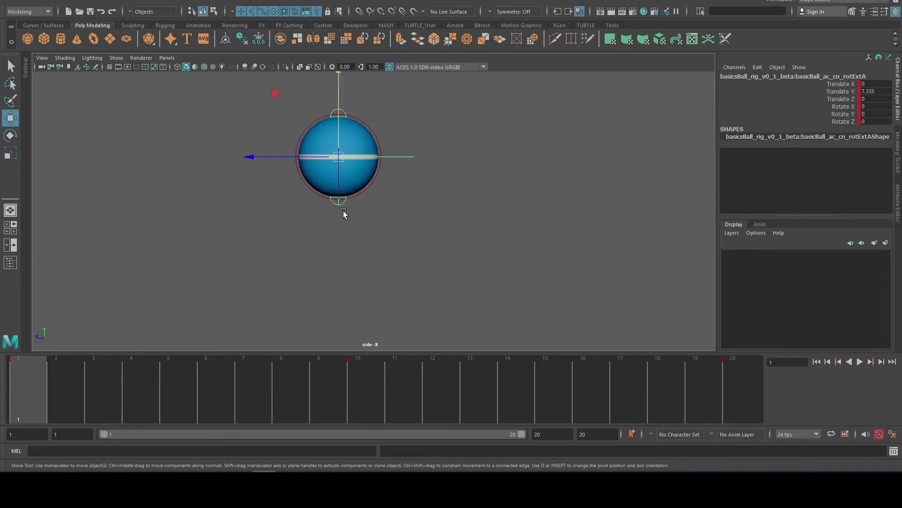
{"action": "left_click", "coordinate": [406, 181]}
{"action": "left_click", "coordinate": [341, 111]}
{"action": "left_click", "coordinate": [339, 199]}
{"action": "left_click", "coordinate": [365, 381]}
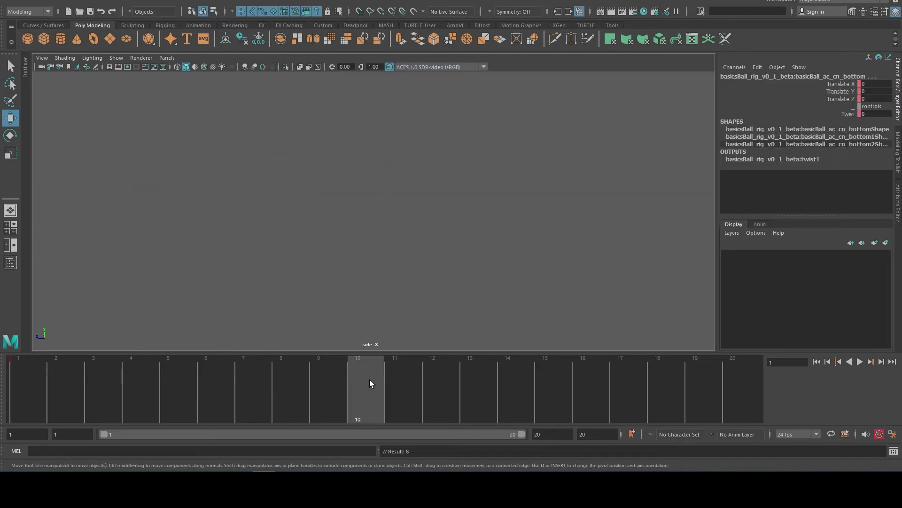
{"action": "left_click", "coordinate": [738, 380]}
{"action": "left_click", "coordinate": [30, 386]}
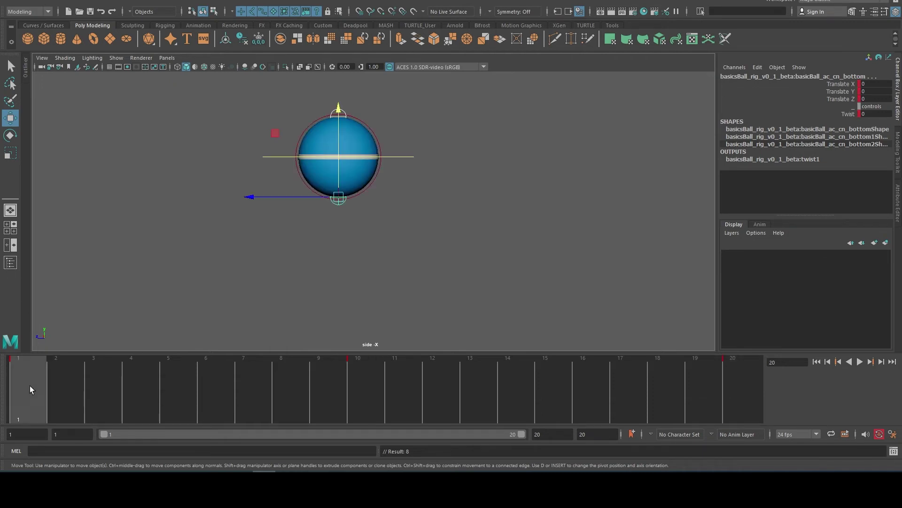
{"action": "scroll", "coordinate": [382, 255], "scroll_direction": "down", "scroll_amount": 5}
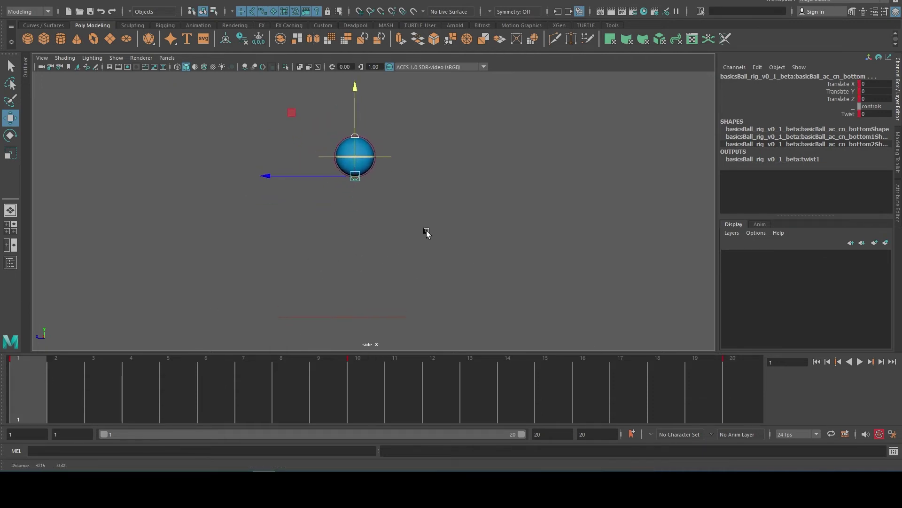
{"action": "left_click", "coordinate": [365, 366]}
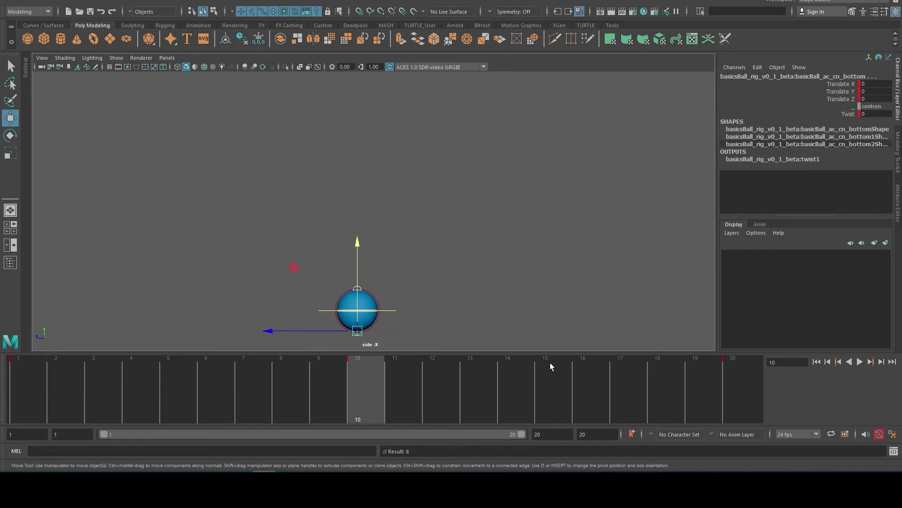
{"action": "left_click", "coordinate": [749, 378]}
{"action": "left_click_drag", "start_coordinate": [34, 372], "coordinate": [58, 368]}
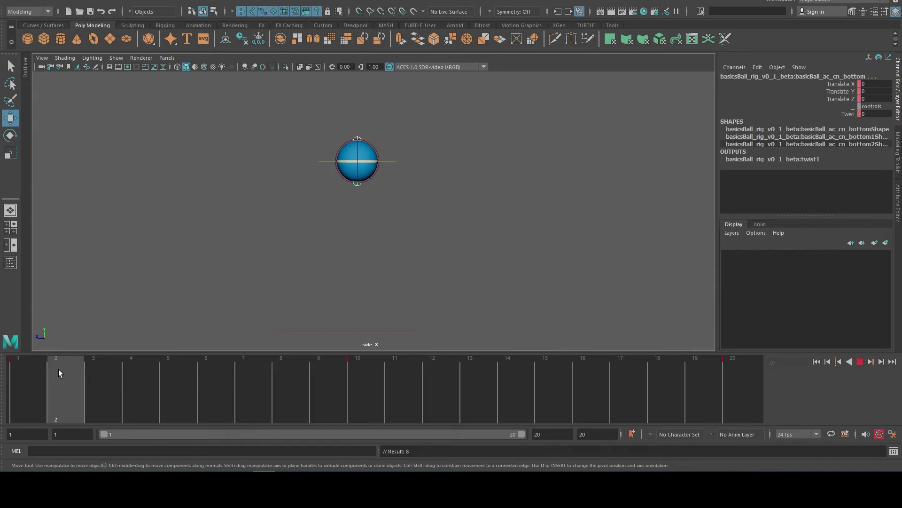
Lower the ball's bottom control slightly at frame 4 to start a gentle stretch during the fall.
{"action": "left_click_drag", "start_coordinate": [41, 378], "coordinate": [101, 375]}
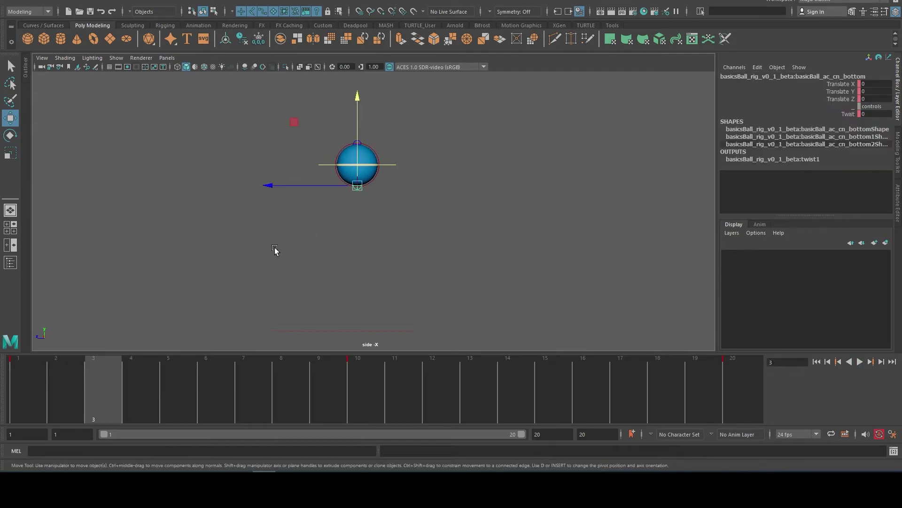
{"action": "left_click", "coordinate": [12, 367]}
{"action": "left_click_drag", "start_coordinate": [45, 363], "coordinate": [99, 363]}
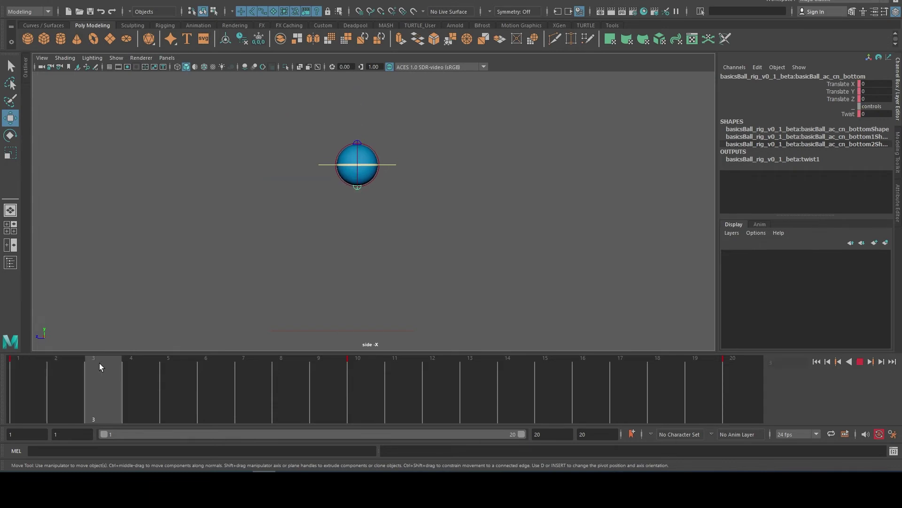
{"action": "left_click", "coordinate": [128, 366]}
{"action": "left_click_drag", "start_coordinate": [355, 121], "coordinate": [356, 129]}
Move the ball's top control down at frame 10 to squash the ball on ground contact.
{"action": "left_click_drag", "start_coordinate": [66, 382], "coordinate": [351, 382]}
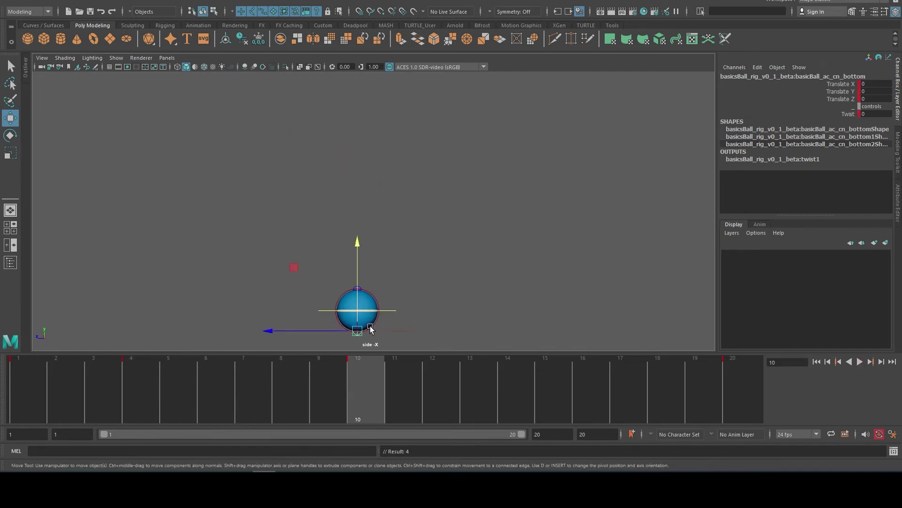
{"action": "key", "text": "q"}
{"action": "left_click", "coordinate": [360, 285]}
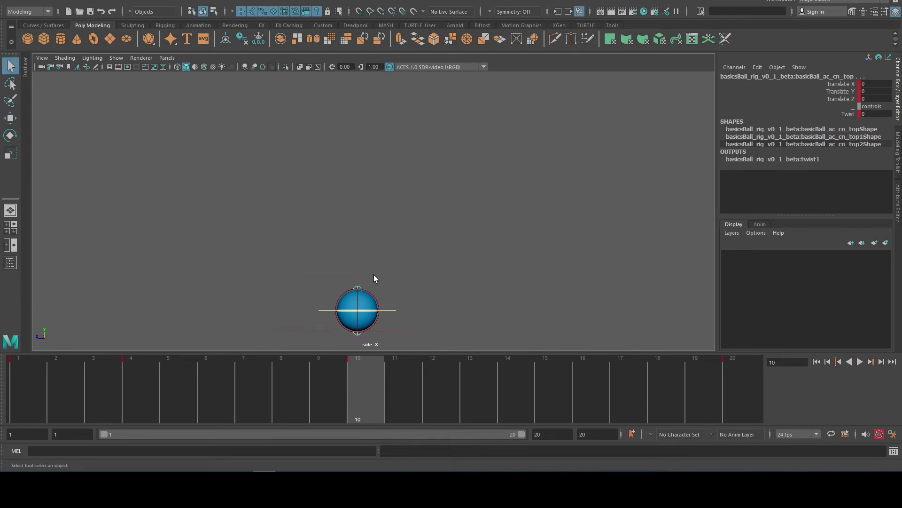
{"action": "key", "text": "w"}
{"action": "left_click_drag", "start_coordinate": [358, 288], "coordinate": [357, 295]}
Stretch the ball at frame 9 with Translate Y about 0.65 on the bottom control and -0.24 on the top control.
{"action": "left_click", "coordinate": [331, 369]}
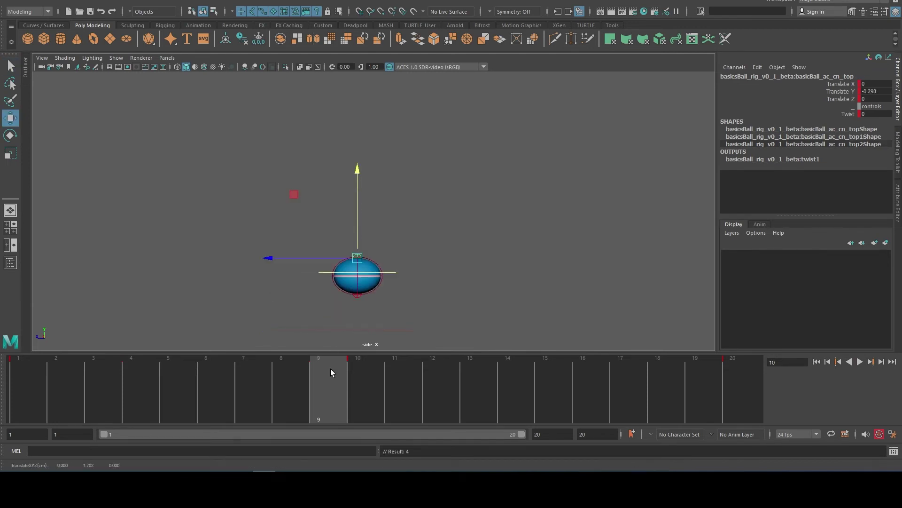
{"action": "left_click", "coordinate": [357, 297]}
{"action": "key", "text": "q"}
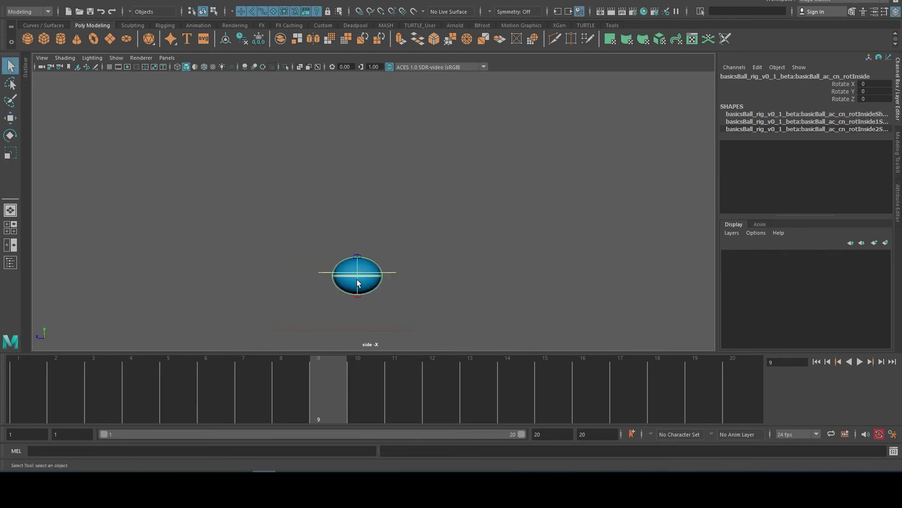
{"action": "key", "text": "w"}
{"action": "left_click", "coordinate": [358, 297]}
{"action": "mouse_move", "coordinate": [357, 244]}
{"action": "left_mouse_down"}
{"action": "mouse_move", "coordinate": [362, 256]}
{"action": "mouse_move", "coordinate": [357, 229]}
{"action": "left_mouse_up"}
{"action": "left_click", "coordinate": [362, 257]}
{"action": "left_click", "coordinate": [362, 257]}
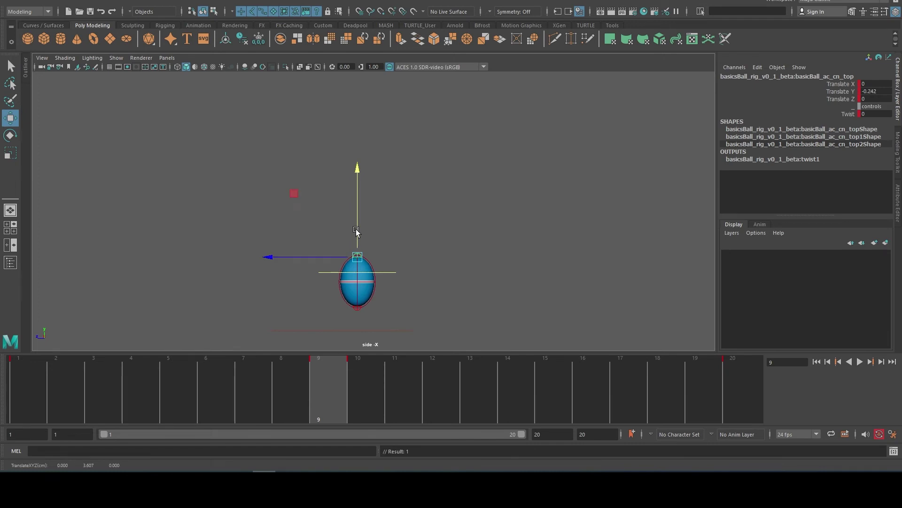
Copy the frame 9 stretch pose of the top and bottom controls to frame 11 and key it.
{"action": "left_click_drag", "start_coordinate": [55, 371], "coordinate": [400, 383]}
{"action": "key", "text": "s"}
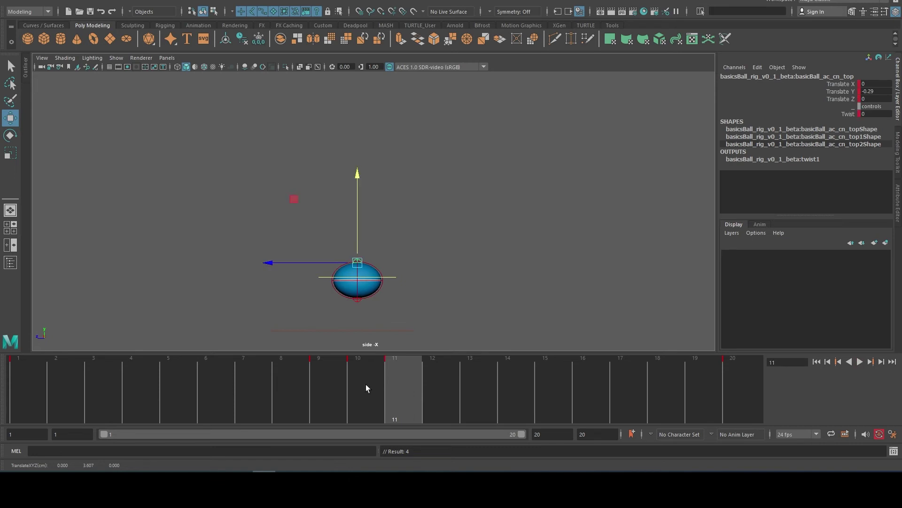
{"action": "left_click", "coordinate": [330, 384]}
{"action": "key", "text": "q"}
{"action": "left_click", "coordinate": [358, 308]}
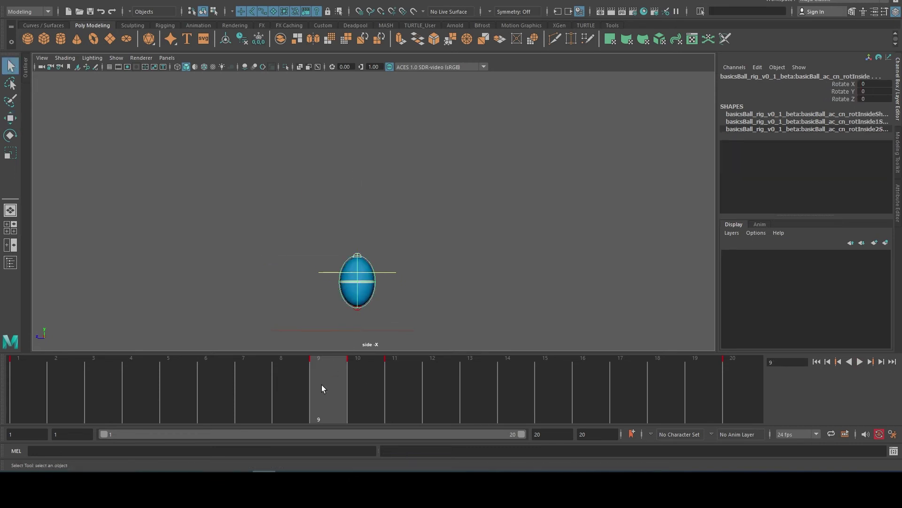
{"action": "left_click", "coordinate": [359, 312]}
{"action": "left_click", "coordinate": [360, 308]}
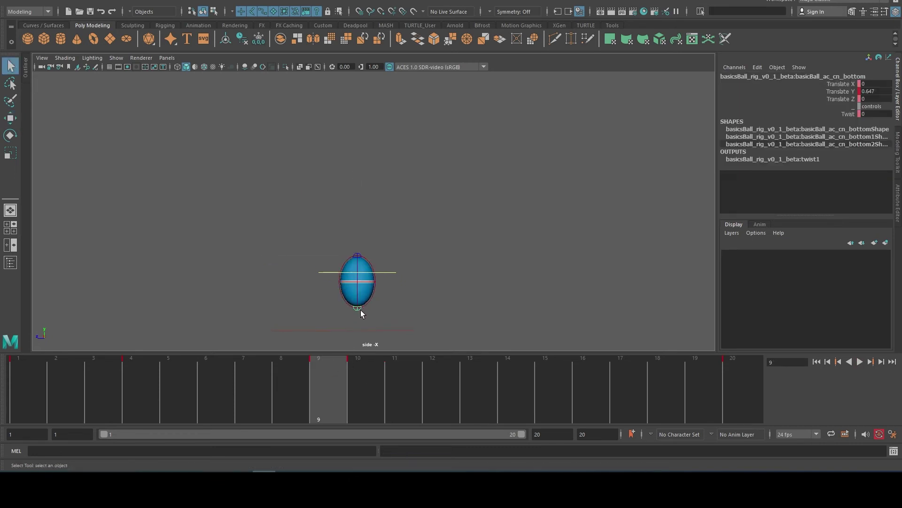
{"action": "key", "text": "period"}
{"action": "key", "text": "period"}
Scrub to frame 20, deselect the controls and play the bounce to check its squash and stretch.
{"action": "left_click_drag", "start_coordinate": [438, 382], "coordinate": [751, 374]}
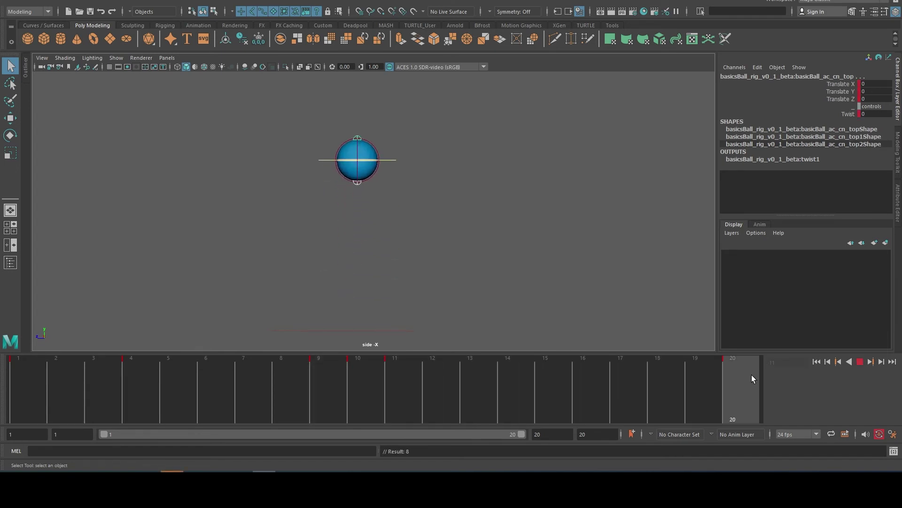
{"action": "left_click", "coordinate": [603, 256]}
{"action": "left_click", "coordinate": [859, 361]}
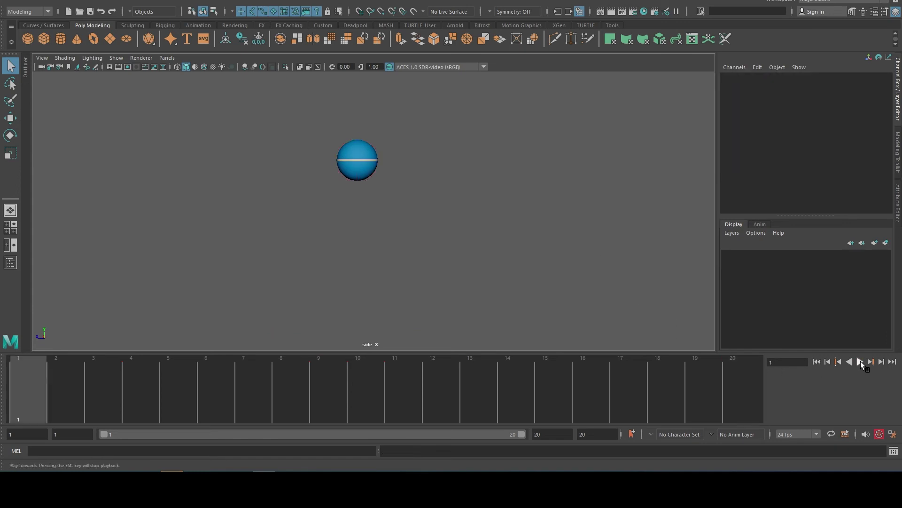
{"action": "left_click", "coordinate": [860, 361]}
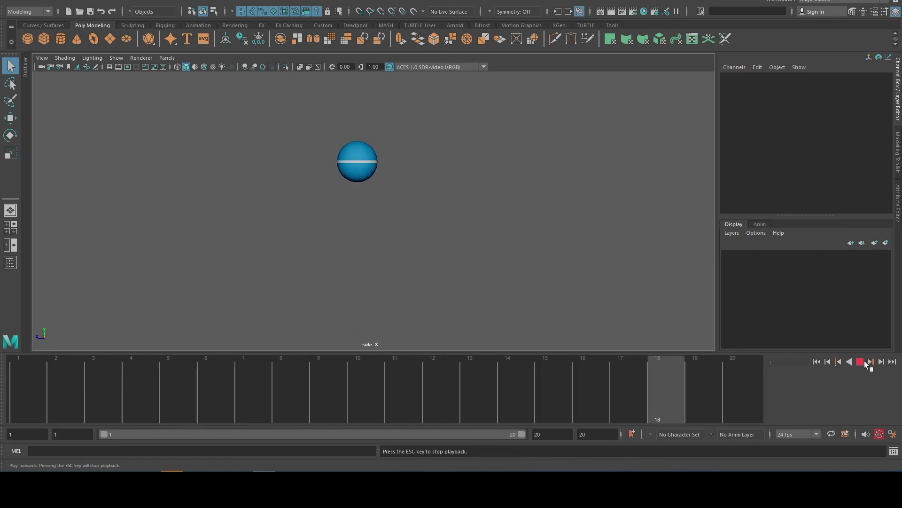
{"action": "left_click", "coordinate": [863, 361]}
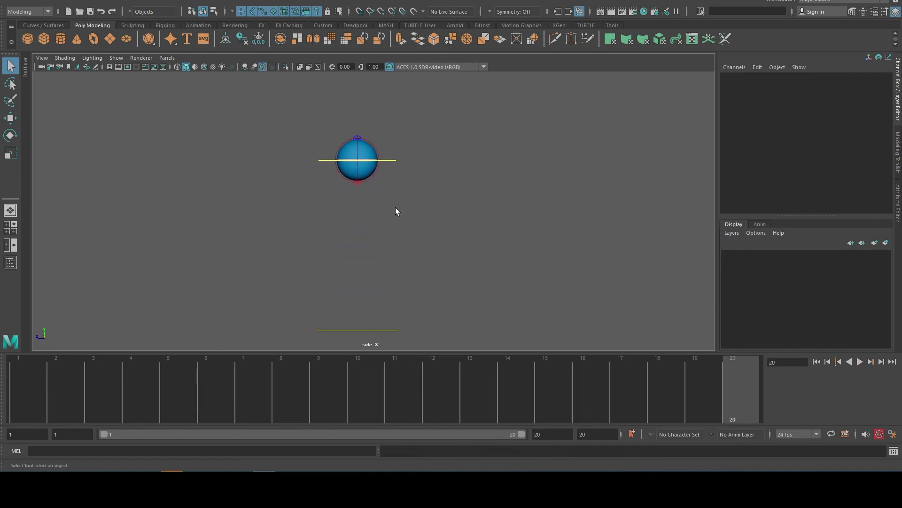
Select the ball's outer control, extend the animation and playback range to frame 100 and play it.
{"action": "left_click", "coordinate": [396, 165]}
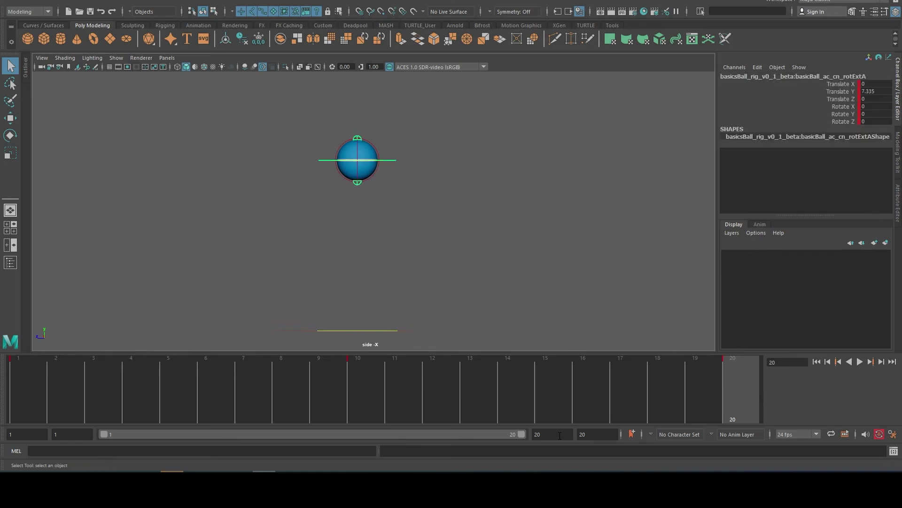
{"action": "key", "text": "Tab"}
{"action": "key", "text": "Return"}
{"action": "left_click_drag", "start_coordinate": [187, 434], "coordinate": [522, 434]}
{"action": "left_click", "coordinate": [859, 361]}
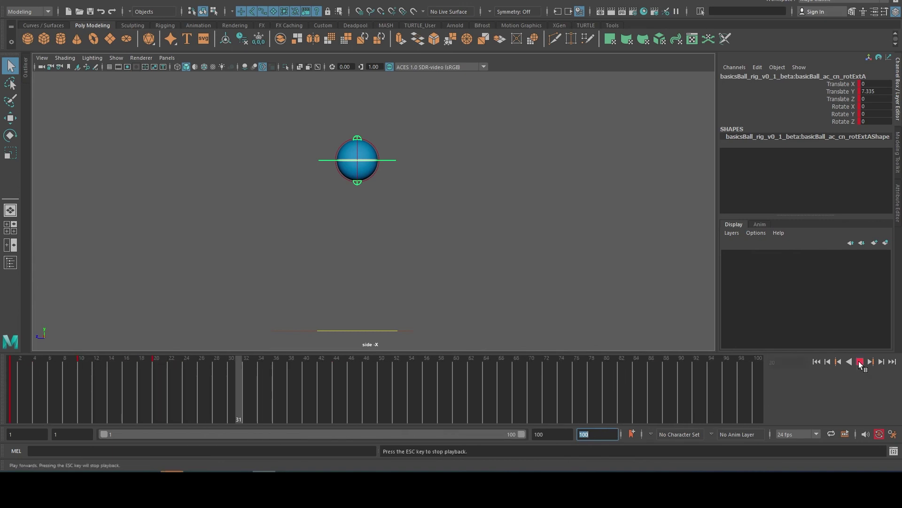
{"action": "left_click", "coordinate": [859, 361]}
Select the ball's top, bottom and outer controls together and bring up their curves in the Graph Editor.
{"action": "left_click", "coordinate": [493, 214]}
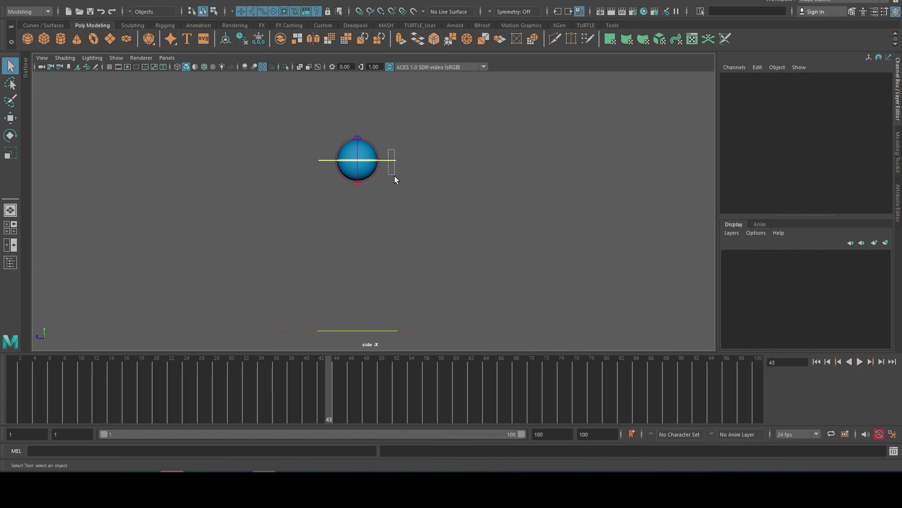
{"action": "left_click_drag", "start_coordinate": [395, 177], "coordinate": [395, 179]}
{"action": "left_click", "coordinate": [357, 137]}
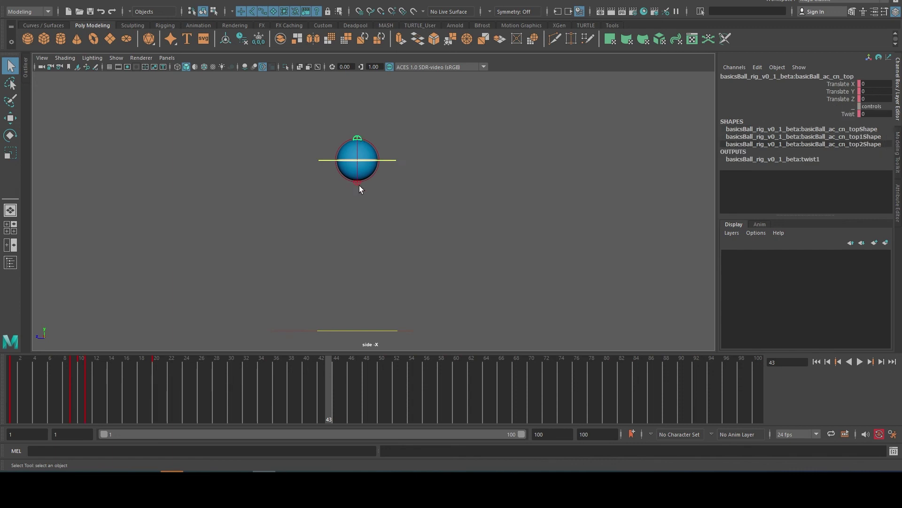
{"action": "left_click", "coordinate": [388, 161]}
{"action": "key", "text": "space"}
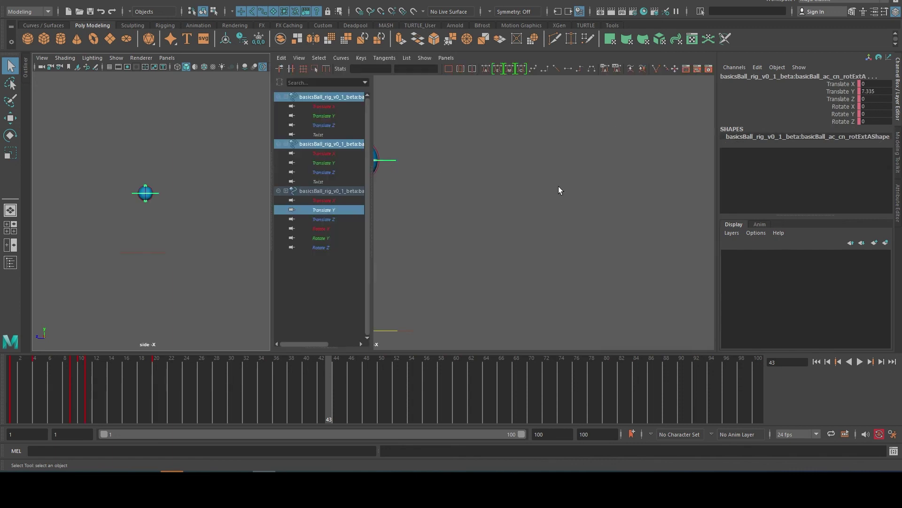
Select the keys of all three controls, set their curves' Post Infinity to Cycle and inspect the repeated curves.
{"action": "left_click_drag", "start_coordinate": [470, 179], "coordinate": [684, 289]}
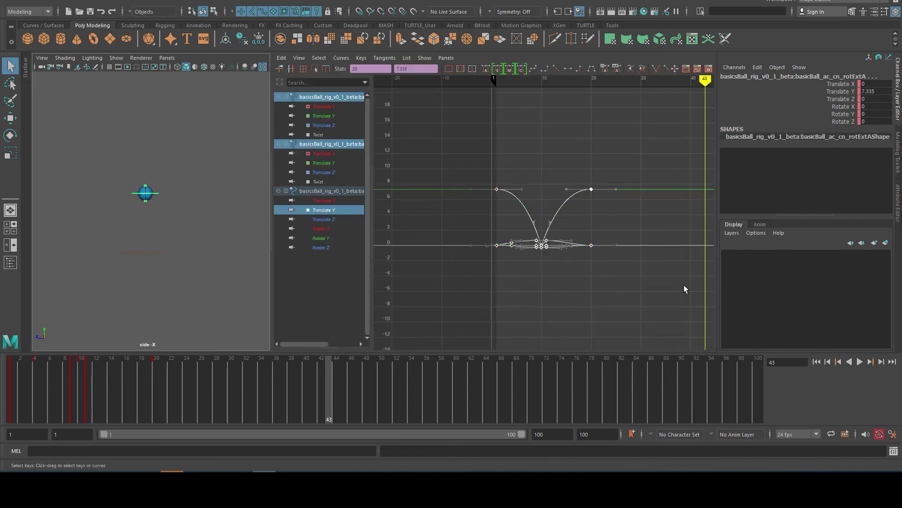
{"action": "left_click", "coordinate": [349, 59]}
{"action": "mouse_move", "coordinate": [349, 84]}
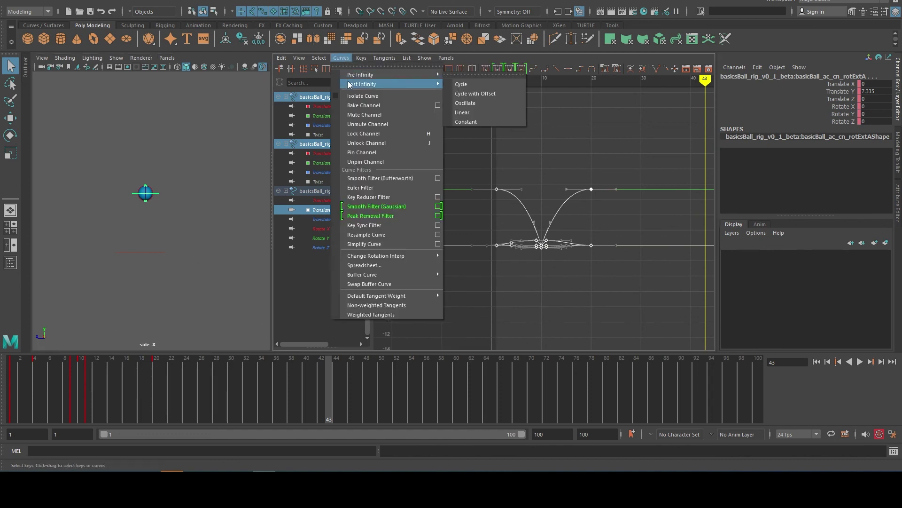
{"action": "left_click", "coordinate": [485, 88]}
{"action": "middle_click_drag", "start_coordinate": [633, 284], "coordinate": [505, 267], "text": "alt"}
{"action": "right_click_drag", "start_coordinate": [505, 267], "coordinate": [598, 274], "text": "alt"}
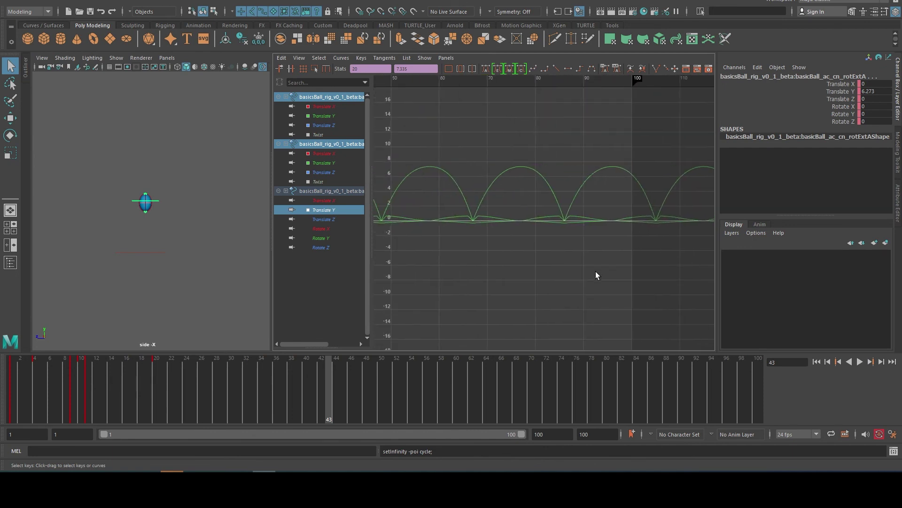
{"action": "middle_click_drag", "start_coordinate": [433, 219], "coordinate": [574, 223], "text": "alt"}
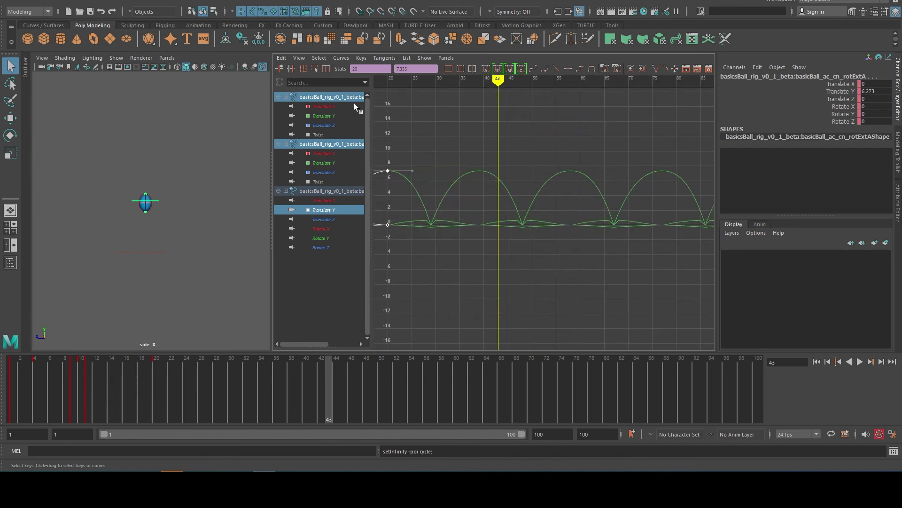
Check the Graph Editor's Infinity display option and play the cycled bounce in the maximized side view.
{"action": "left_click", "coordinate": [297, 59]}
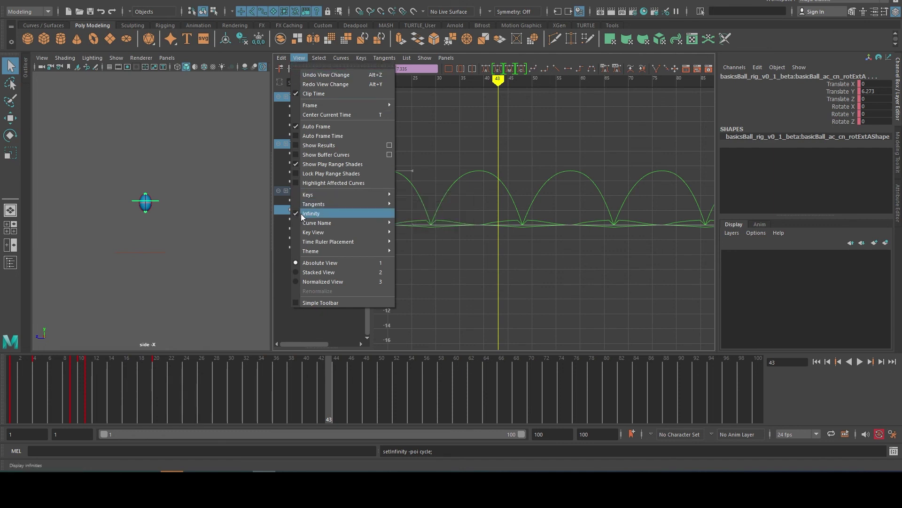
{"action": "left_click", "coordinate": [859, 362]}
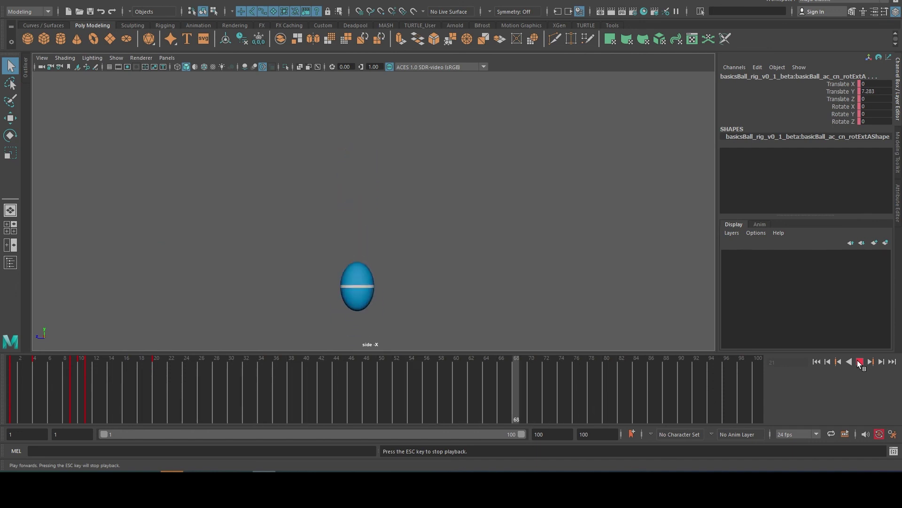
{"action": "left_click", "coordinate": [858, 361]}
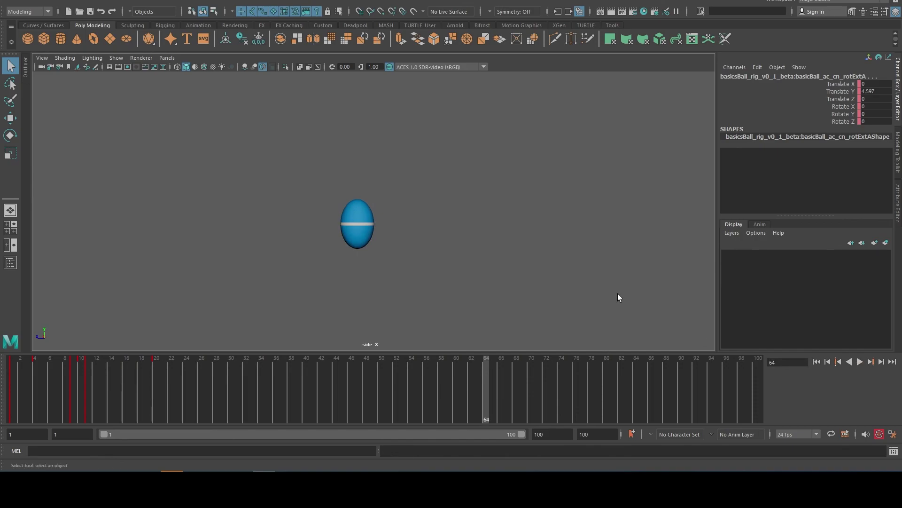